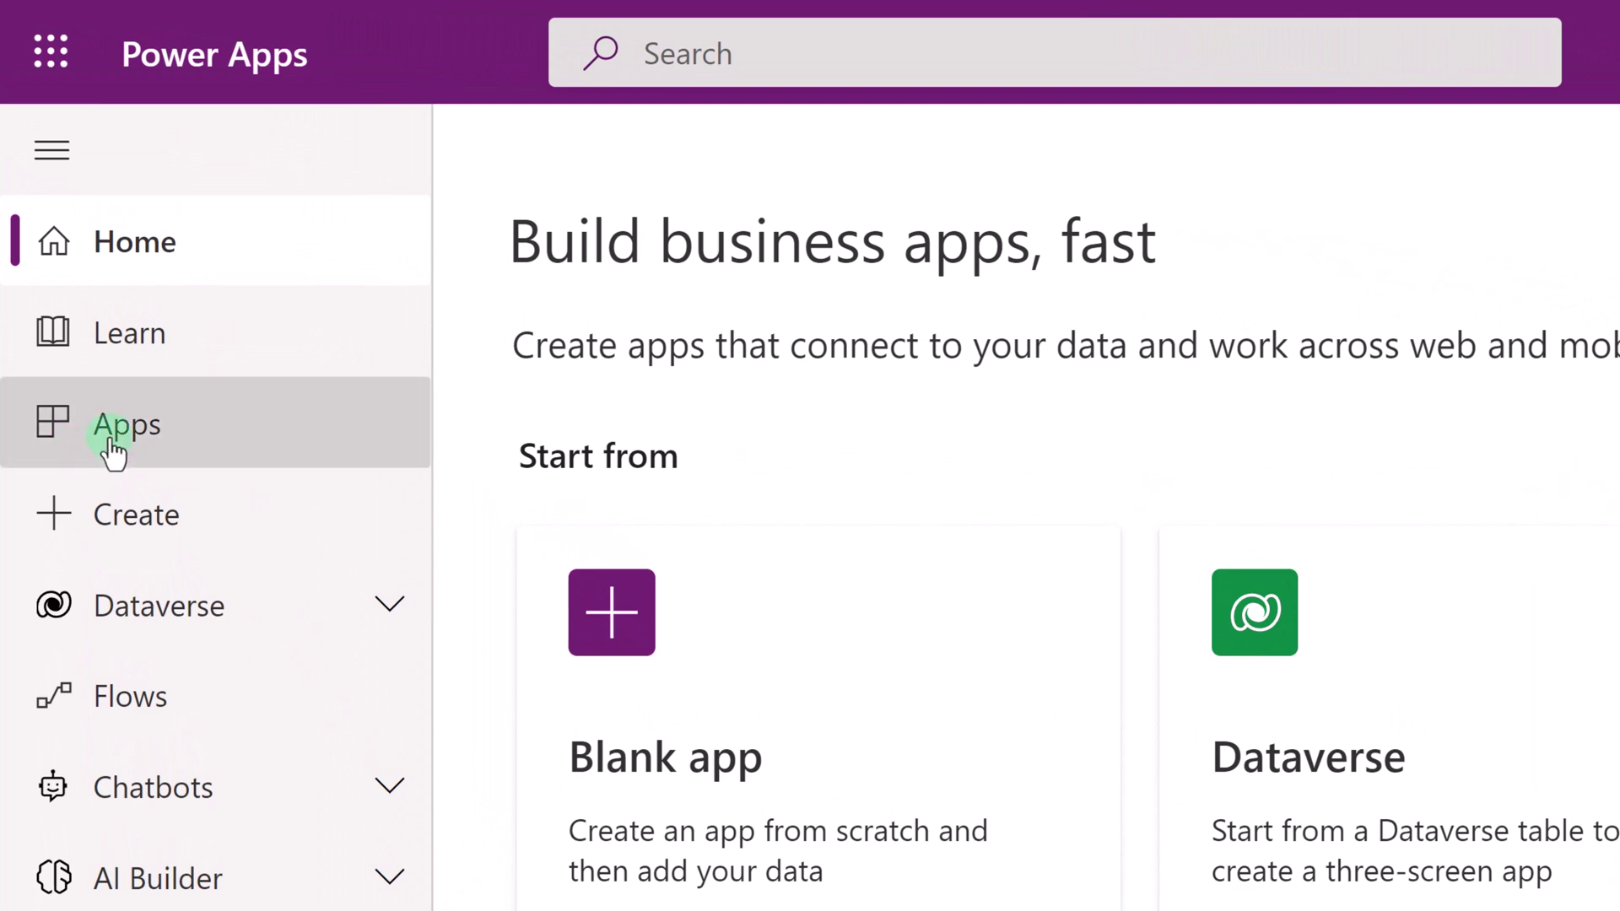
Go to Apps and bring up the More Commands menu for Education Expenses
left_click(112, 453)
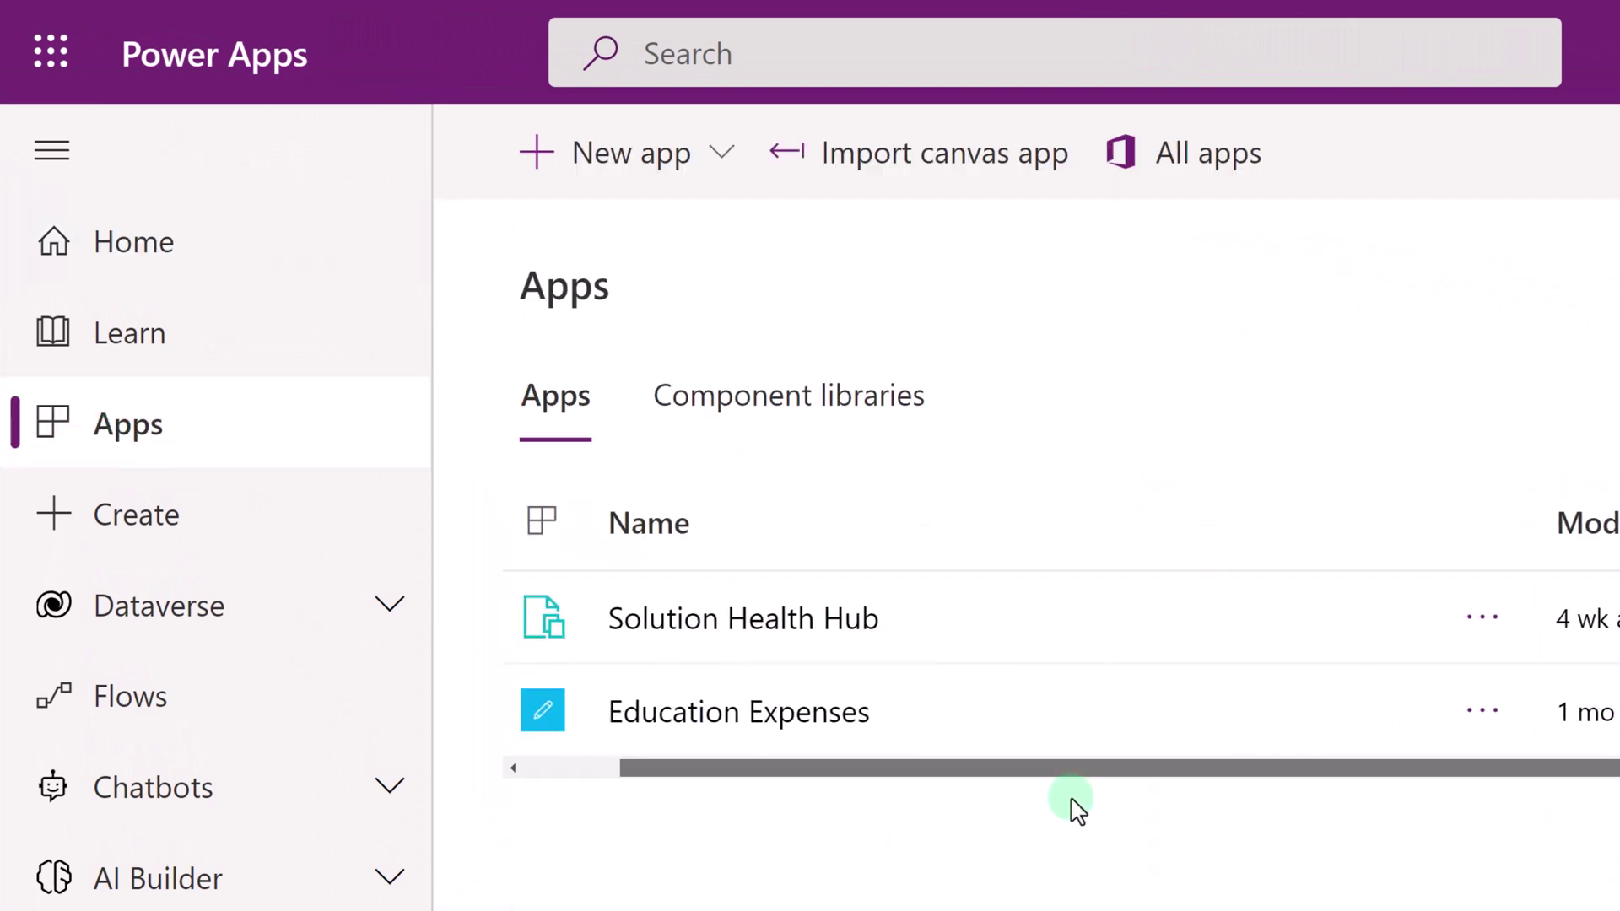
left_click(1482, 712)
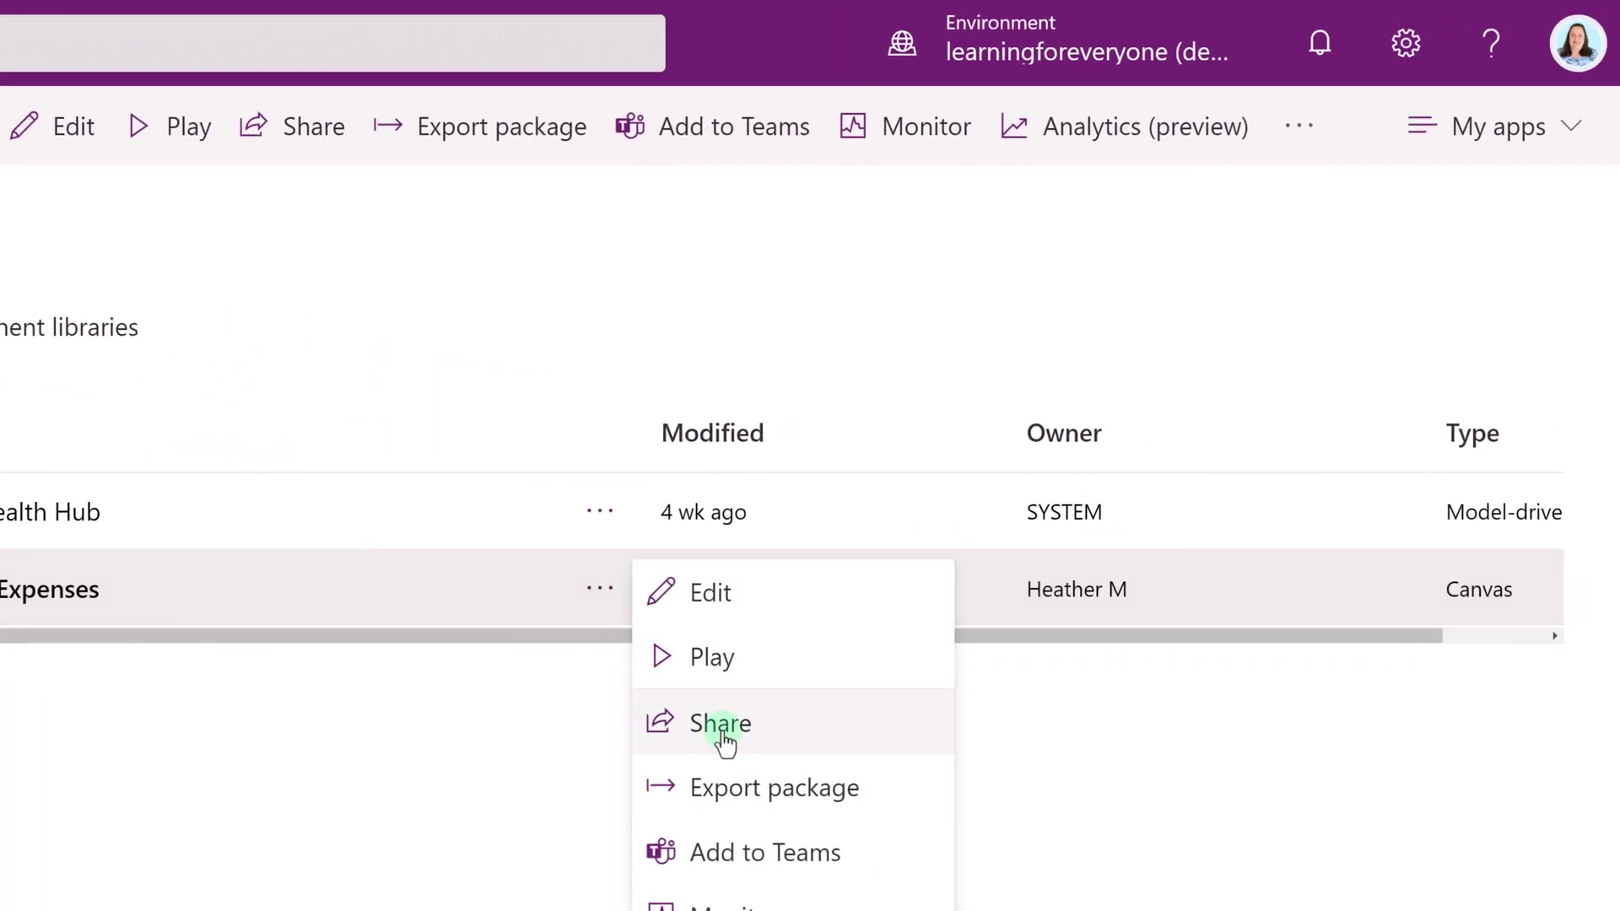
left_click(721, 725)
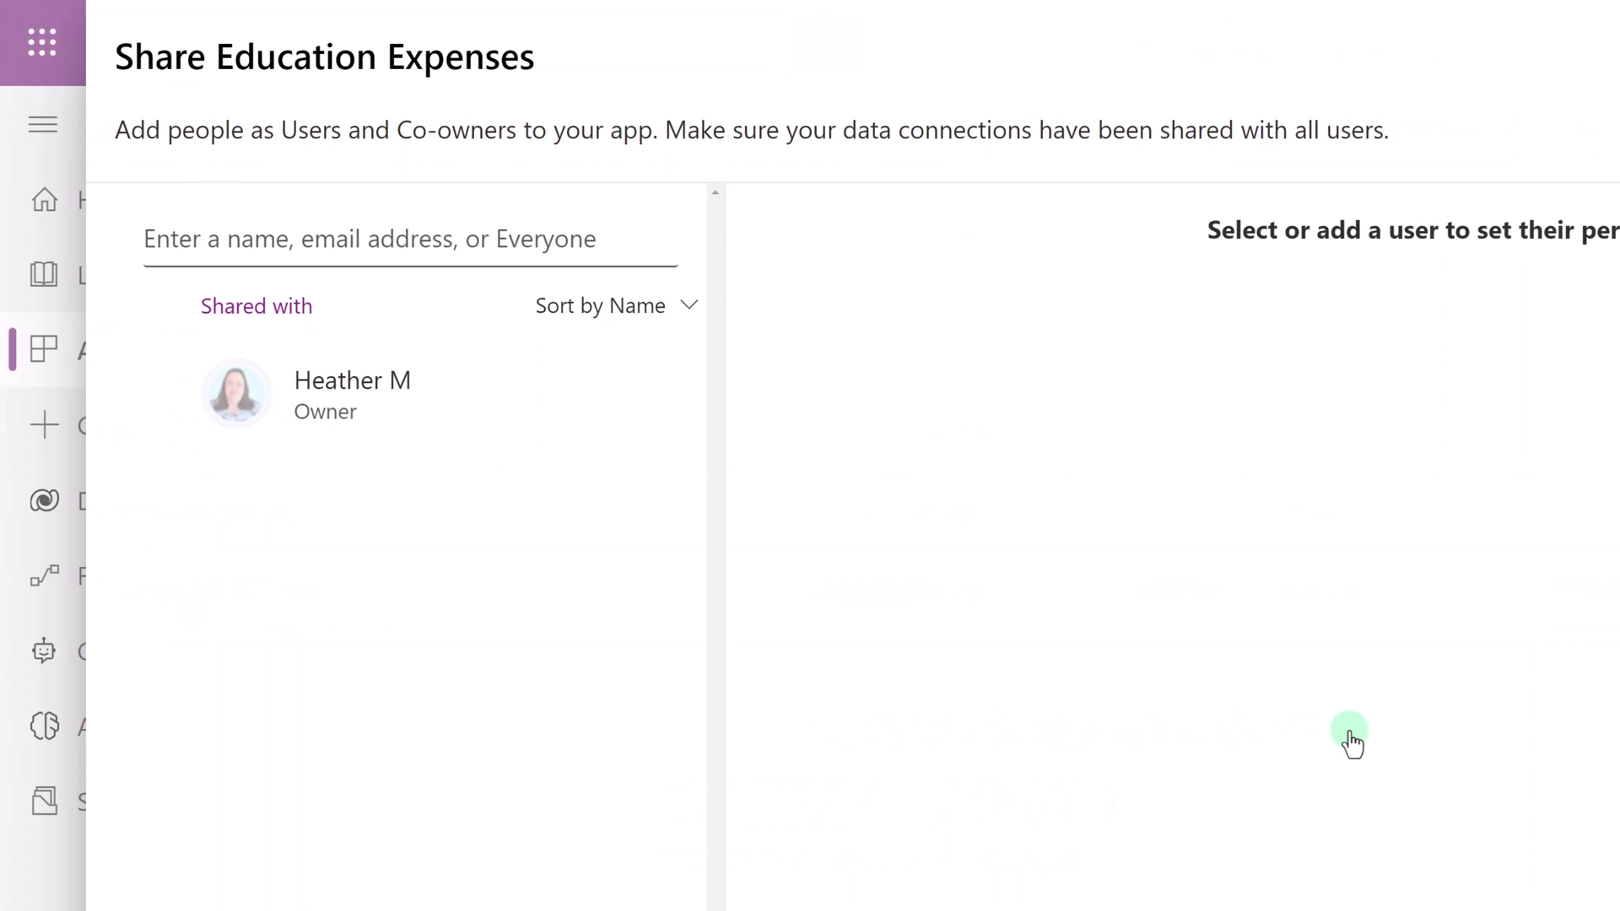
left_click(301, 251)
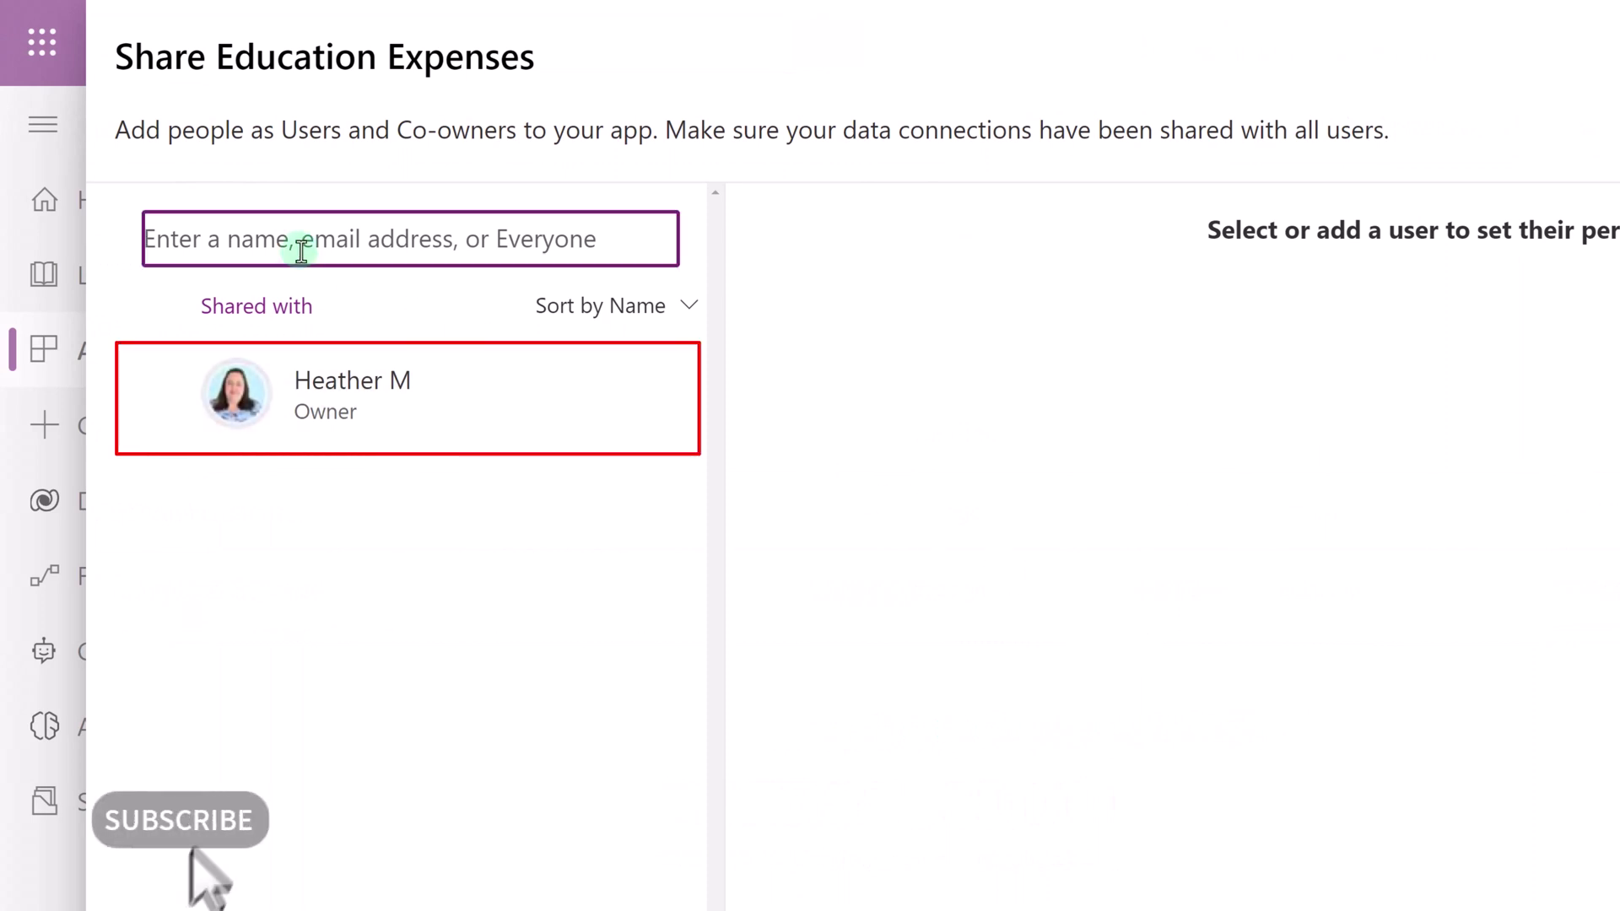
type("ies")
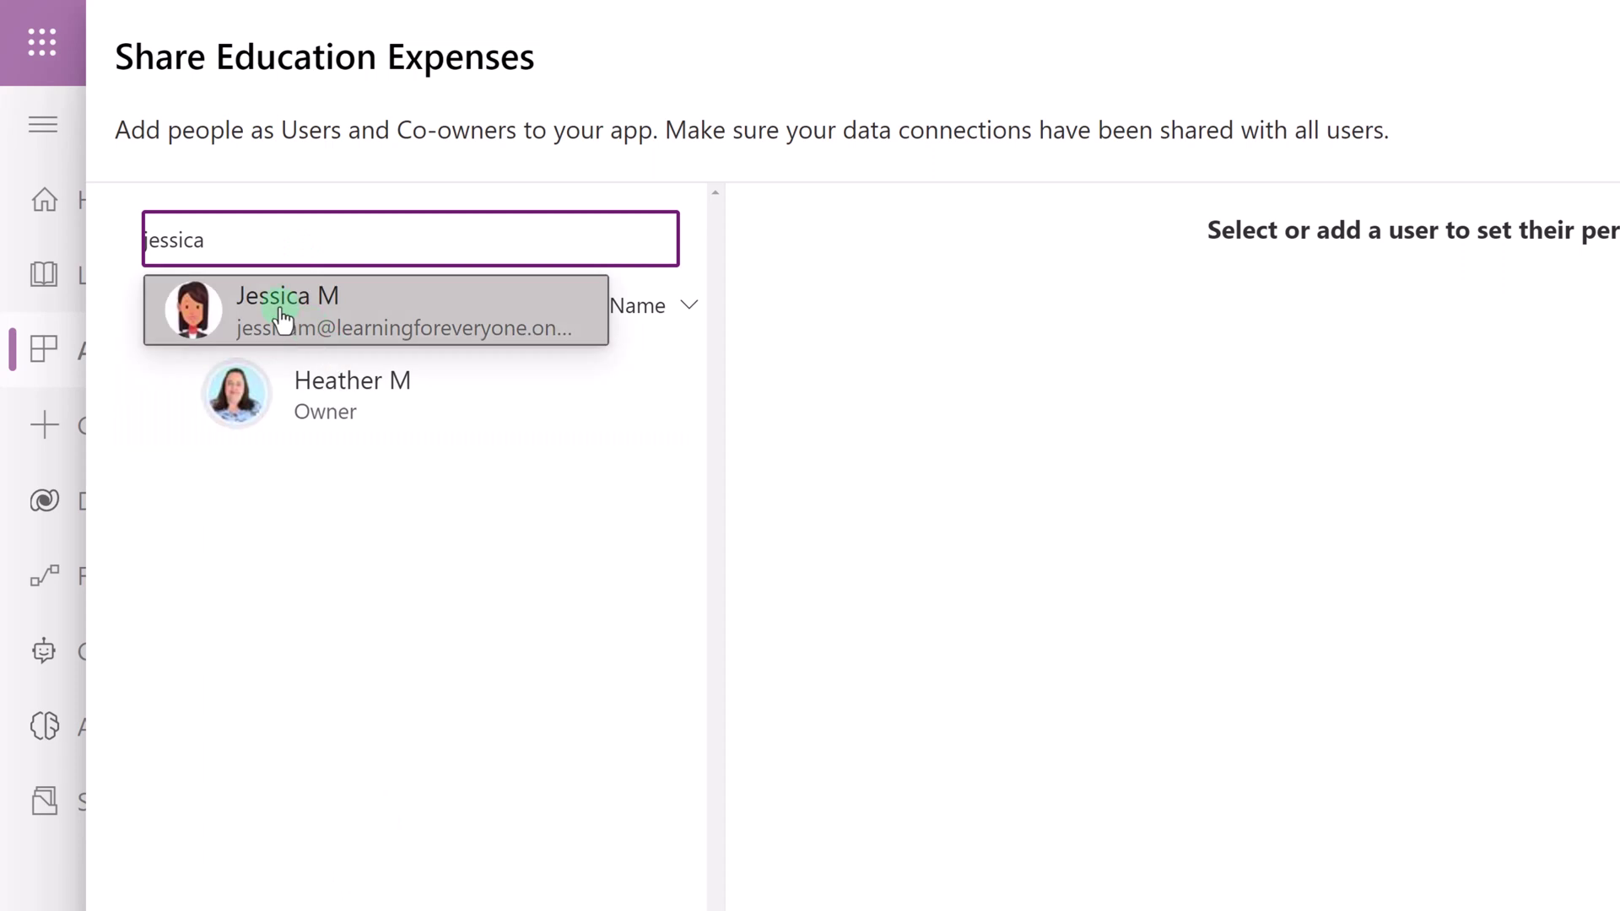
left_click(281, 319)
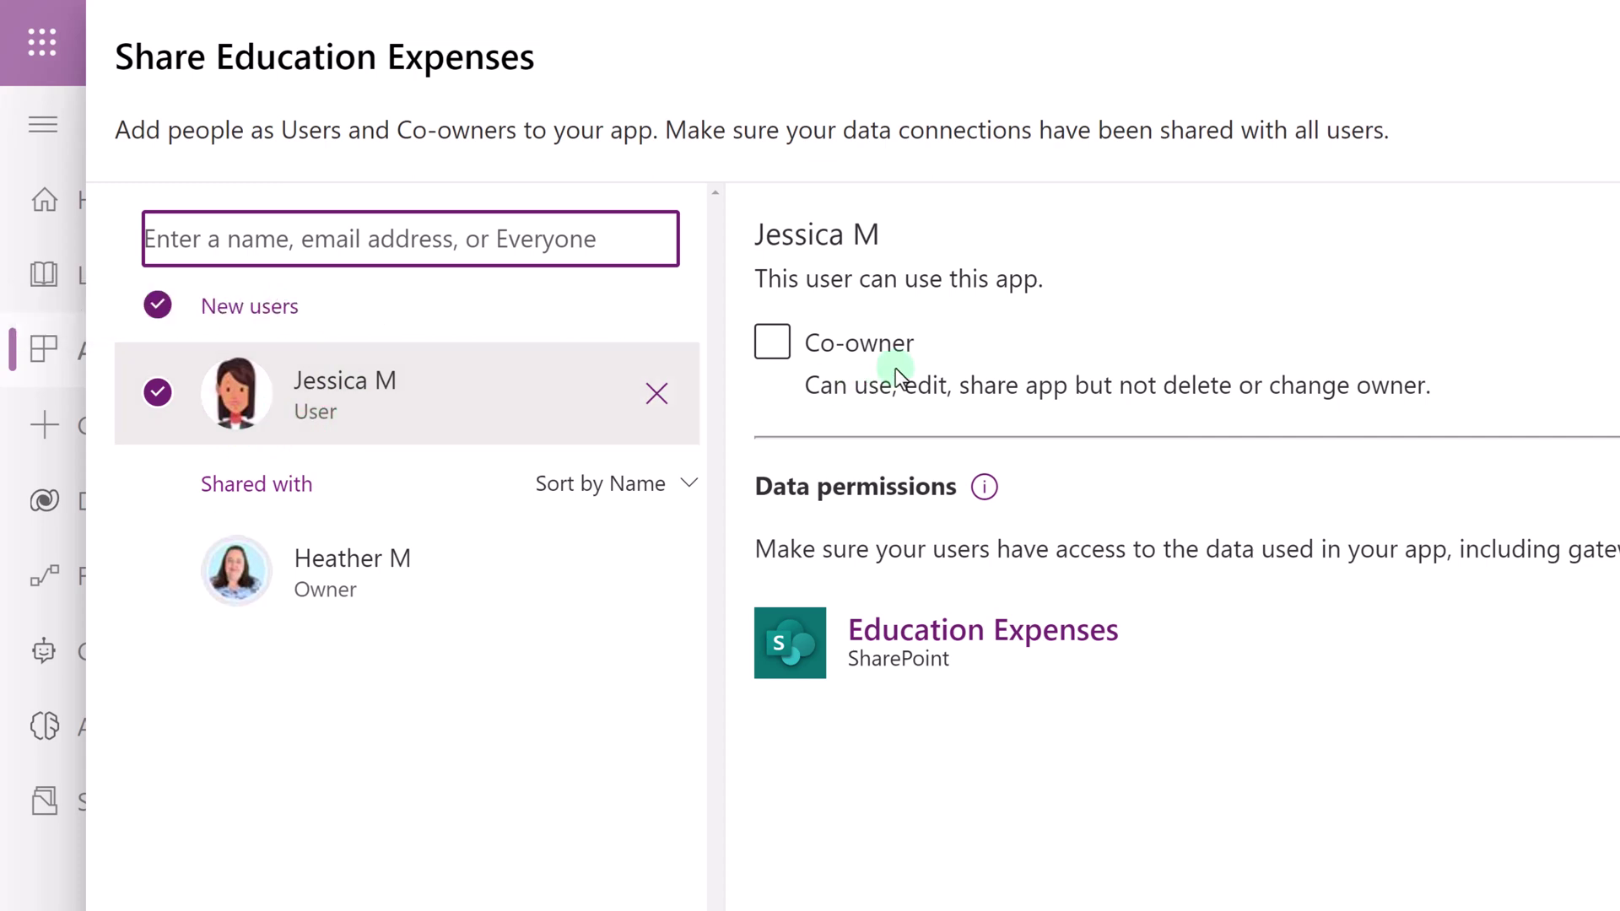
left_click(772, 342)
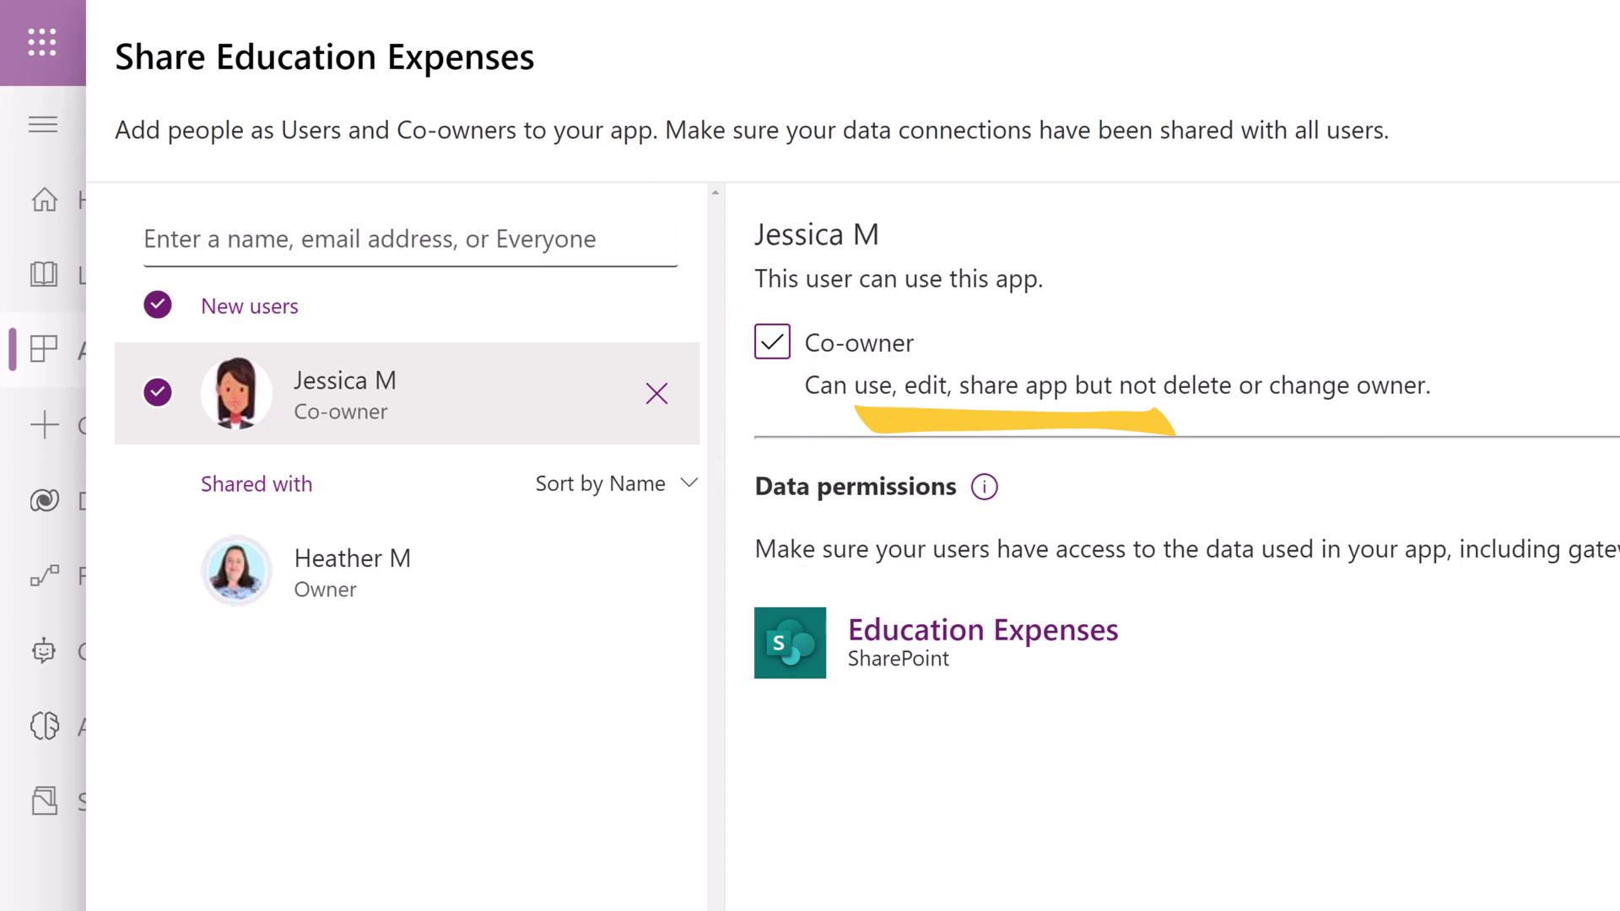
left_click(1405, 868)
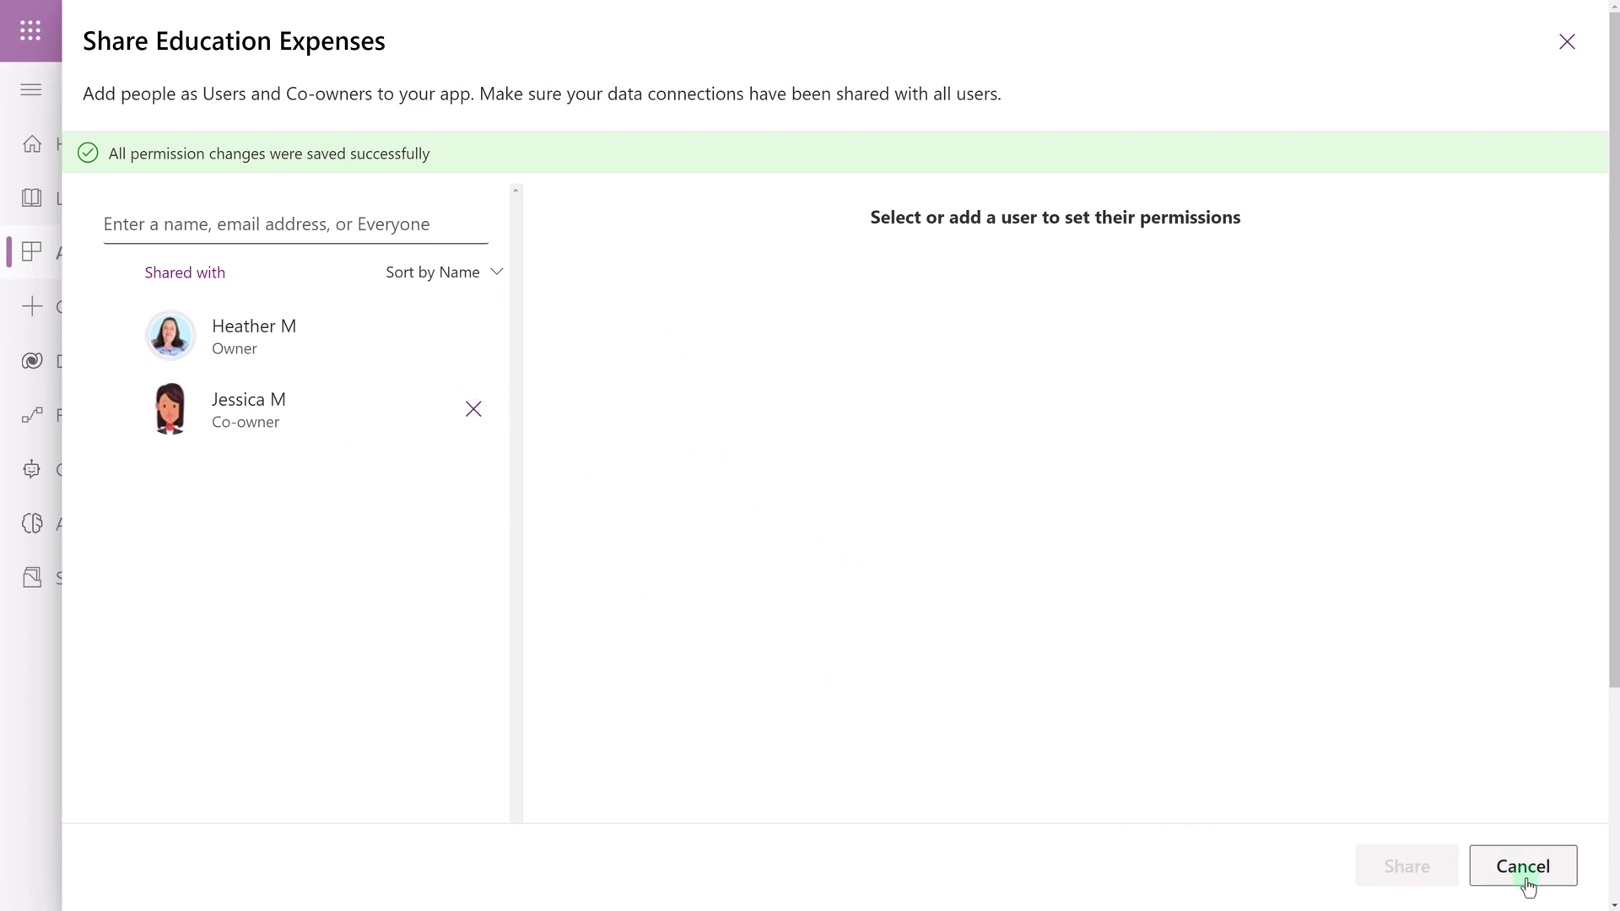
left_click(1567, 49)
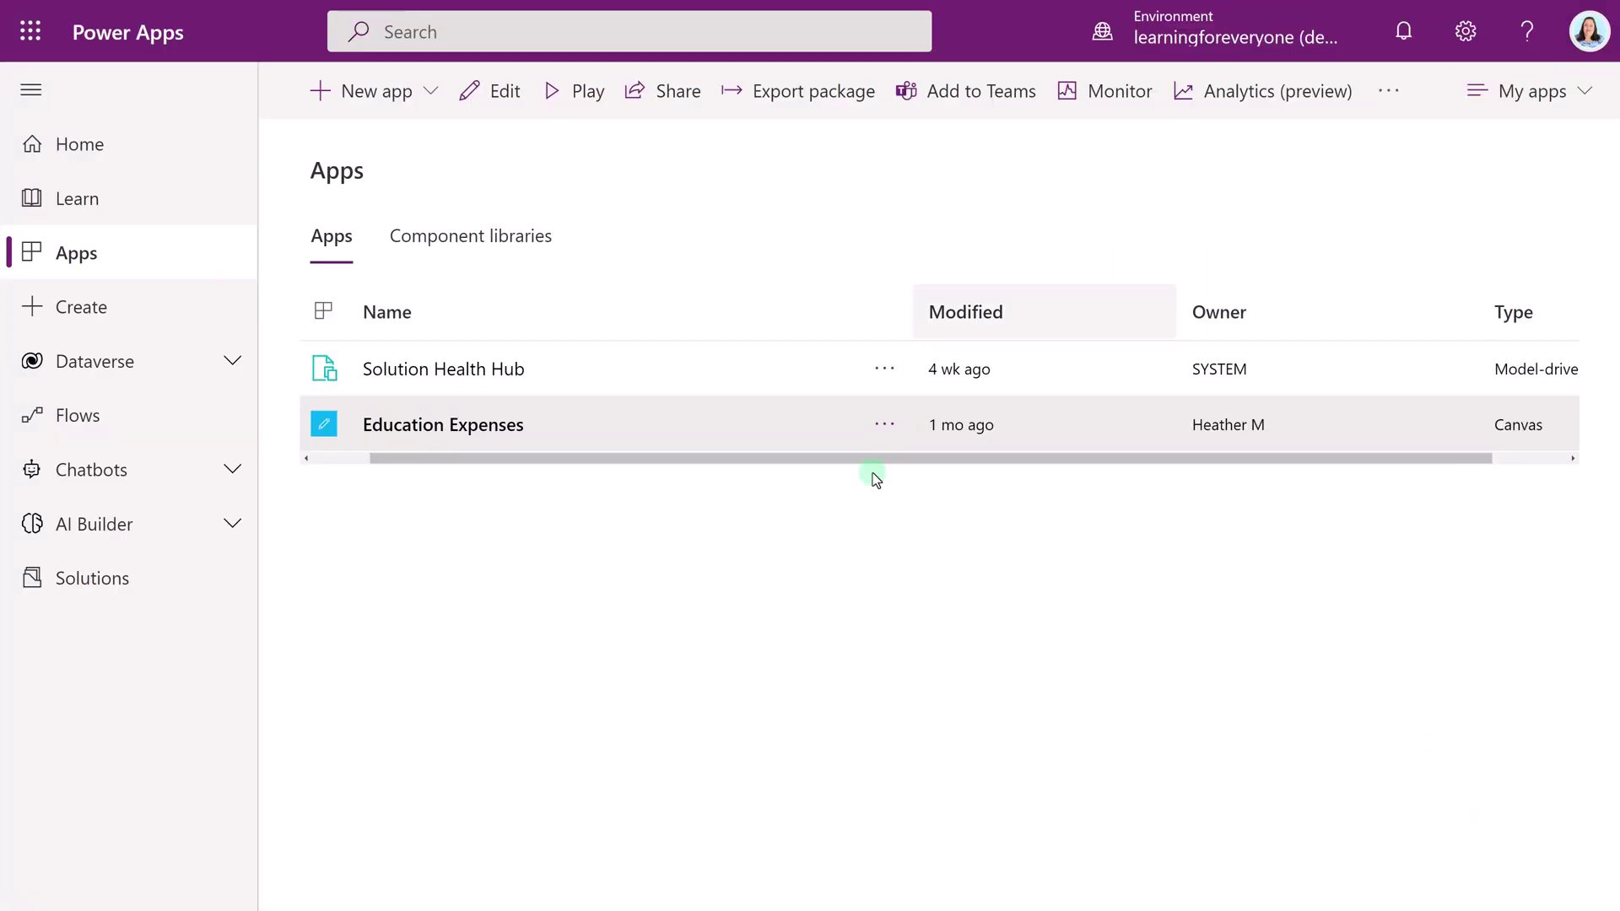